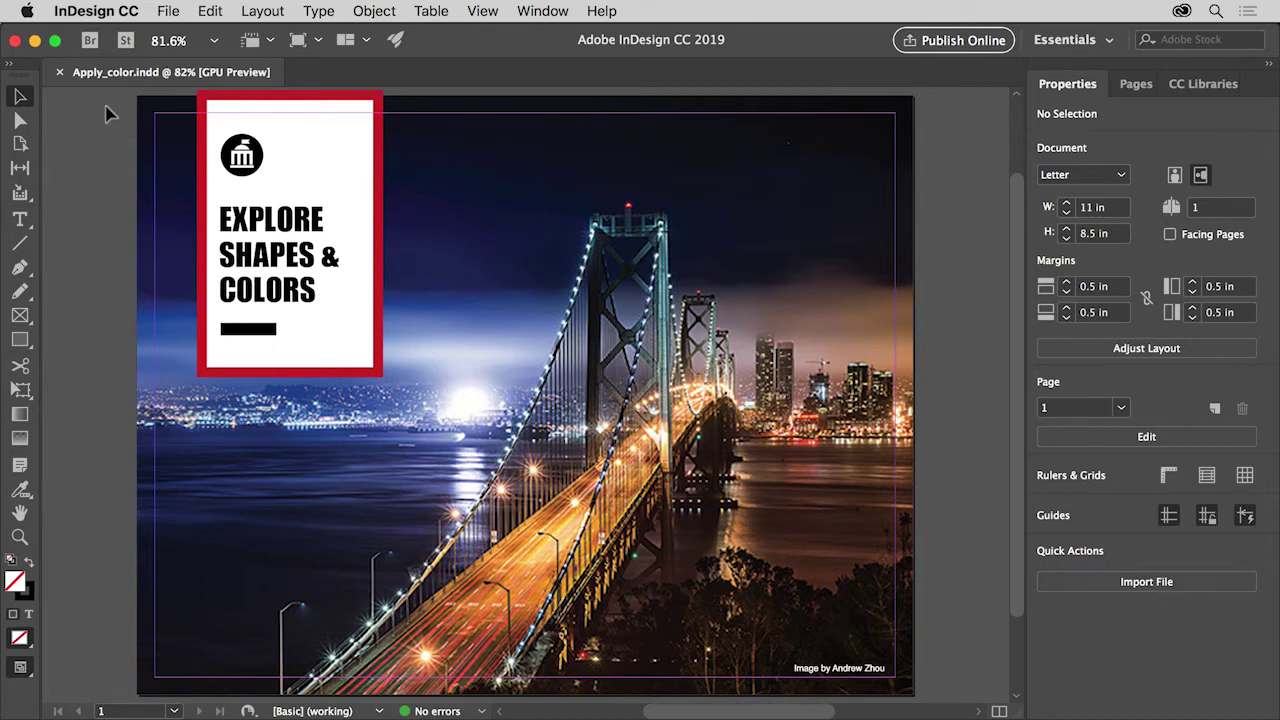
Select the white 'EXPLORE SHAPES & COLORS' rectangle with the red 10 pt stroke
{"action": "left_click", "coordinate": [286, 170]}
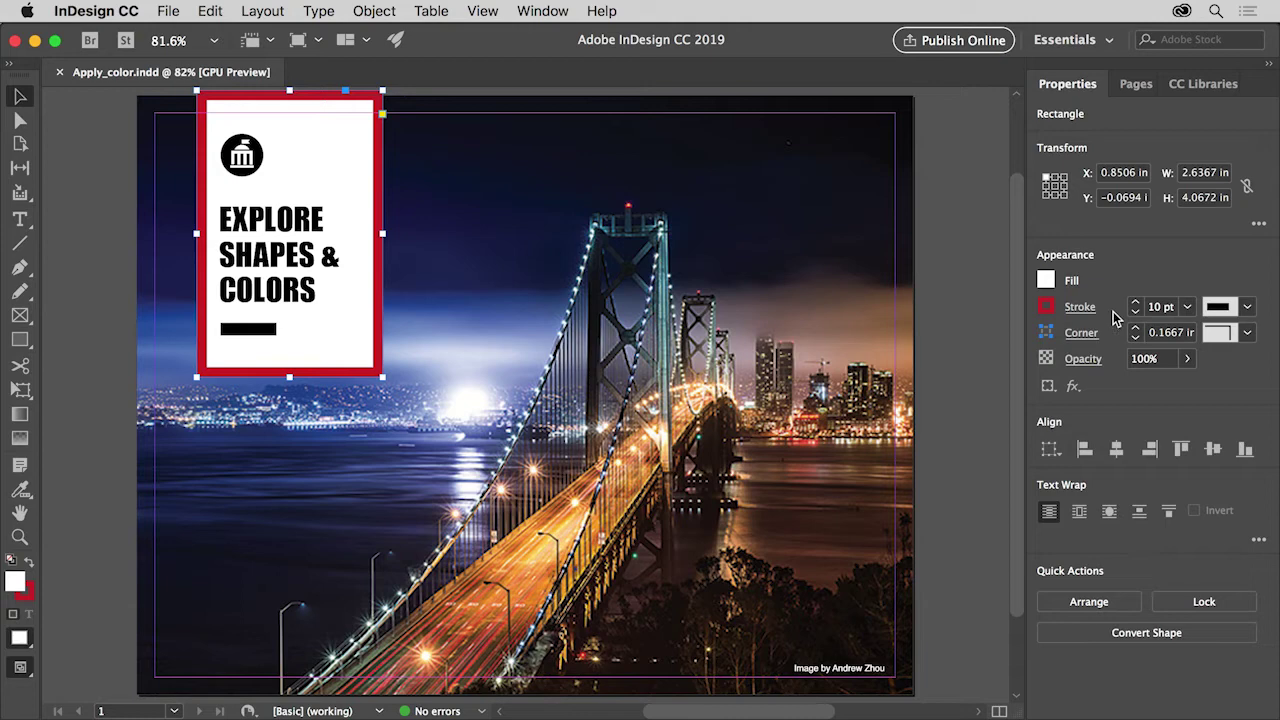
Preview cyan, magenta and yellow fills, then fill the frame with orange C=0 M=76 Y=96 K=0
{"action": "left_click", "coordinate": [1045, 281]}
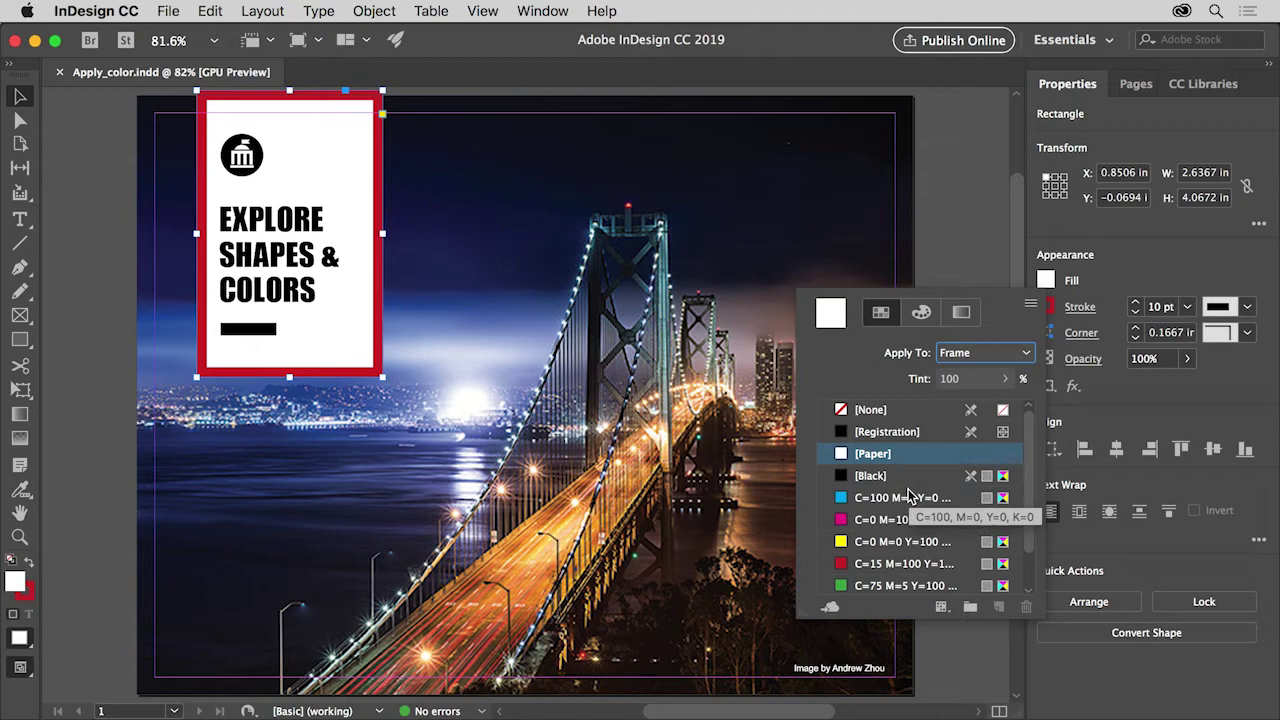
{"action": "left_click", "coordinate": [920, 497]}
{"action": "left_click", "coordinate": [904, 526]}
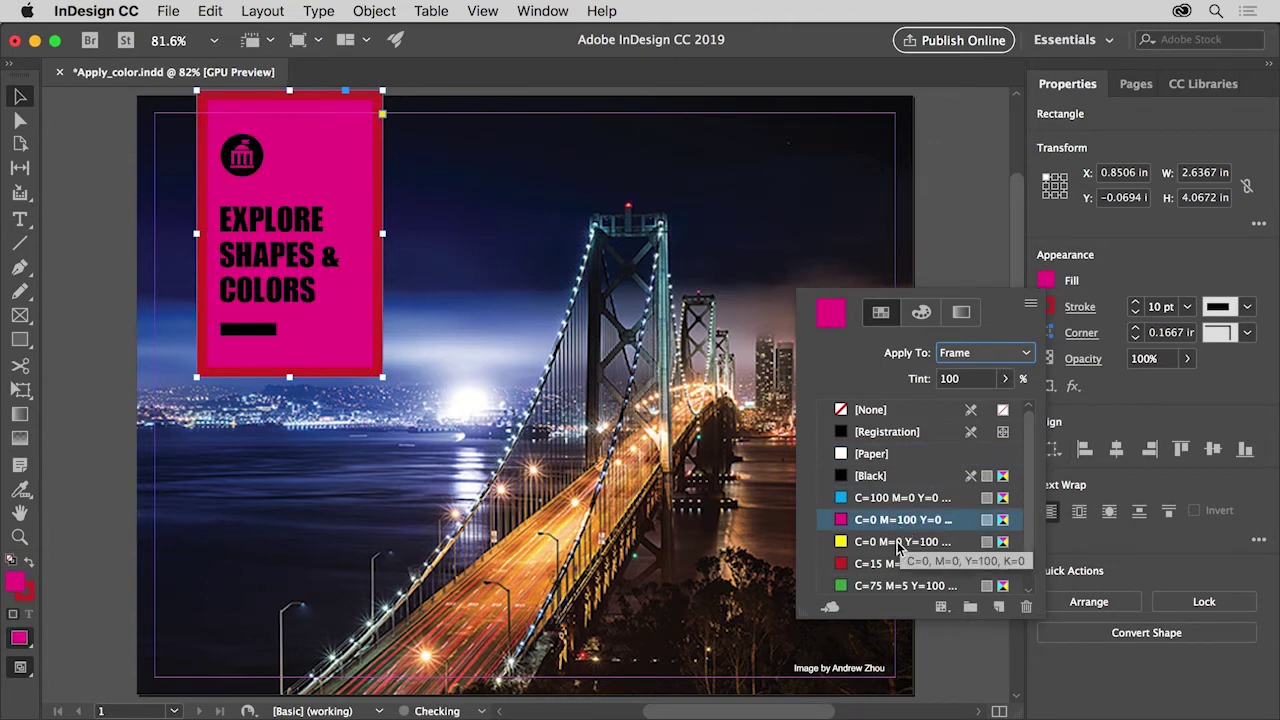
{"action": "left_click", "coordinate": [903, 541]}
{"action": "scroll", "coordinate": [898, 547], "scroll_direction": "down", "scroll_amount": 1}
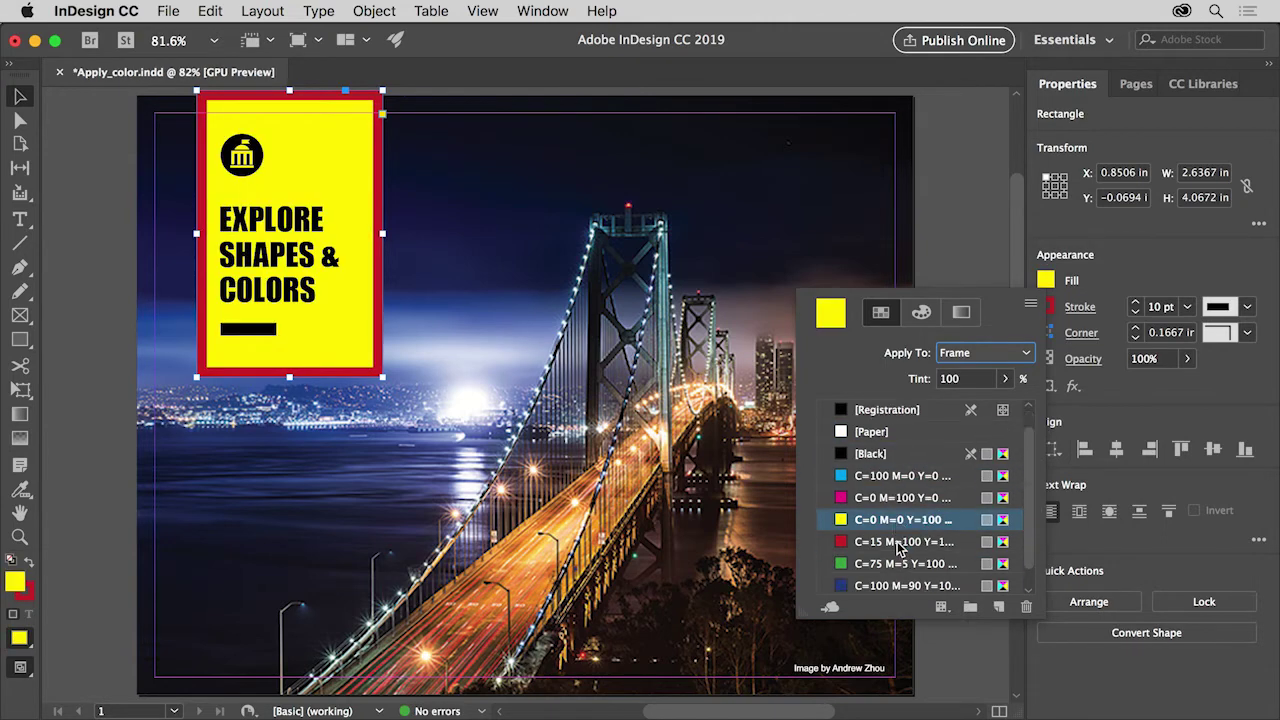
{"action": "scroll", "coordinate": [898, 547], "scroll_direction": "down", "scroll_amount": 1}
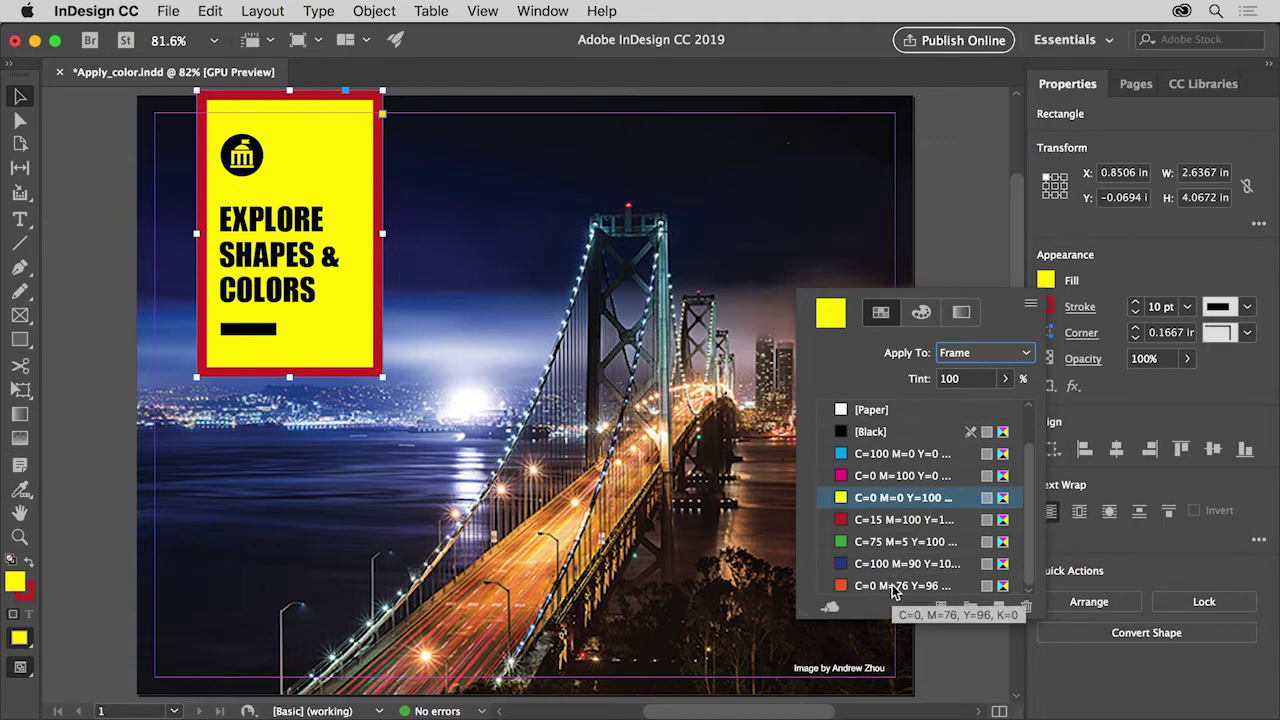
{"action": "left_click", "coordinate": [895, 588]}
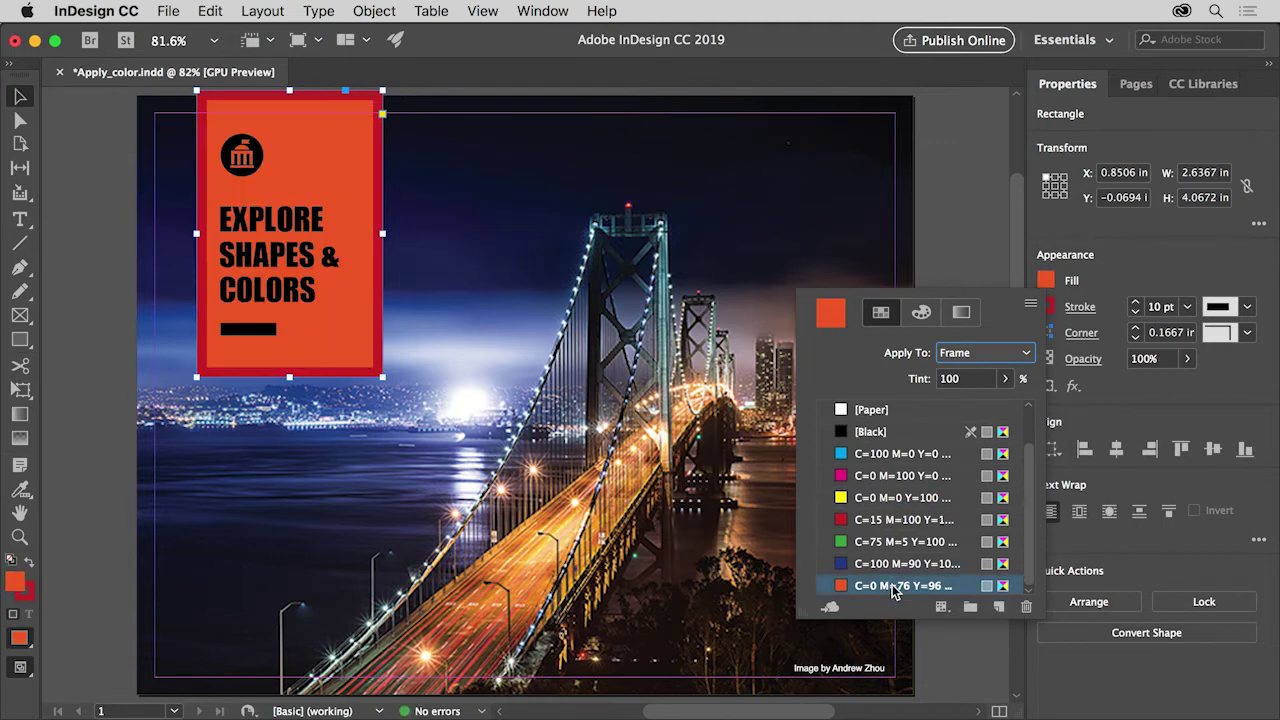
Set the orange frame's stroke swatch to [None], removing the red border
{"action": "key", "text": "Escape"}
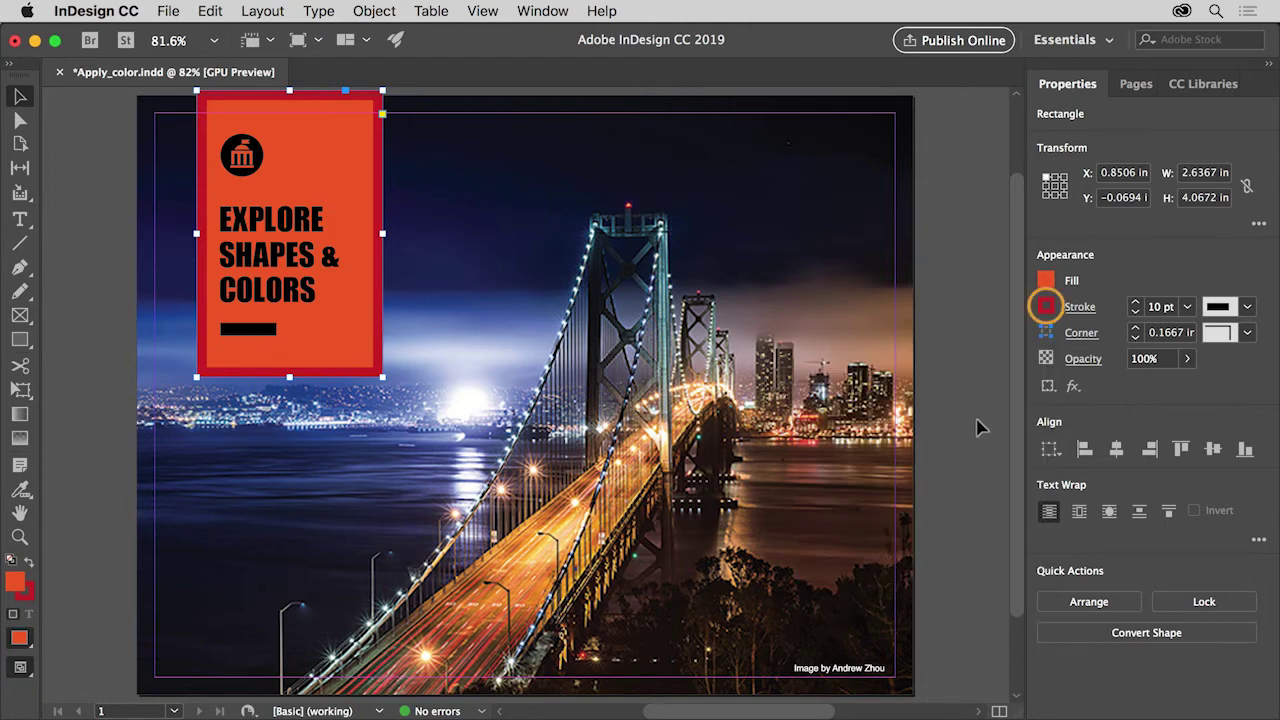
{"action": "left_click", "coordinate": [1045, 311]}
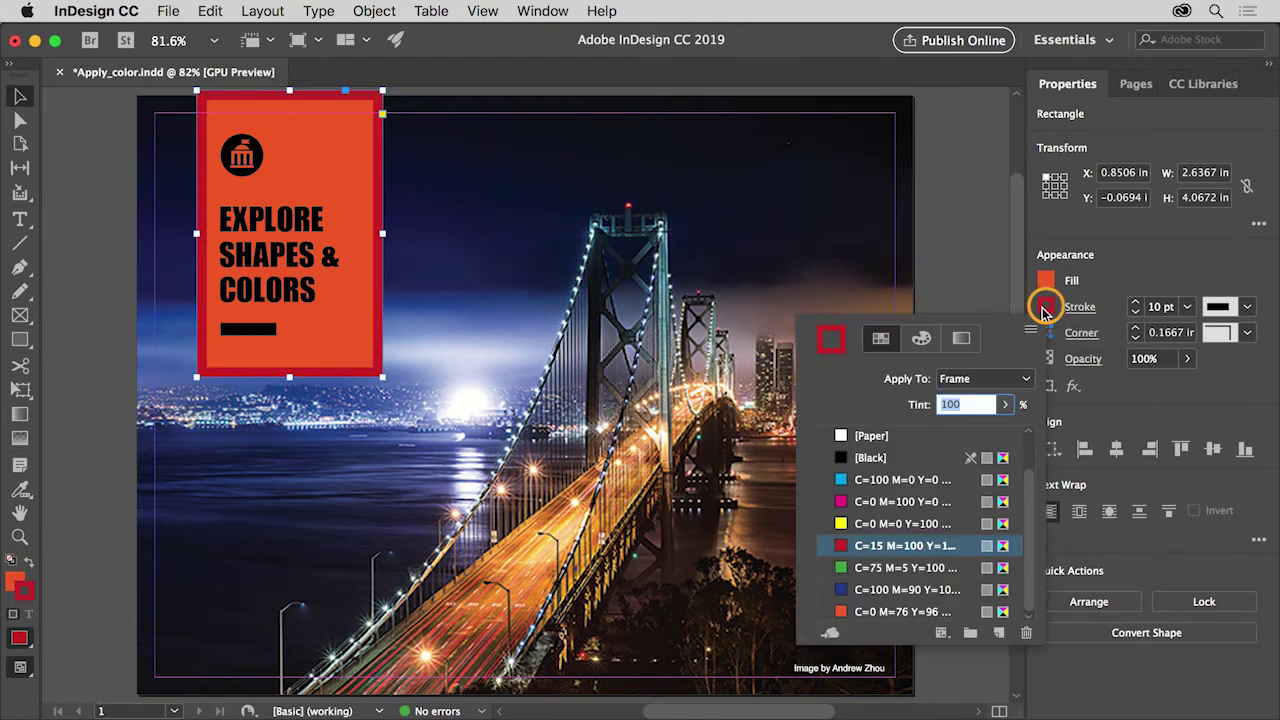
{"action": "scroll", "coordinate": [908, 445], "scroll_direction": "up", "scroll_amount": 2}
{"action": "left_click", "coordinate": [904, 435]}
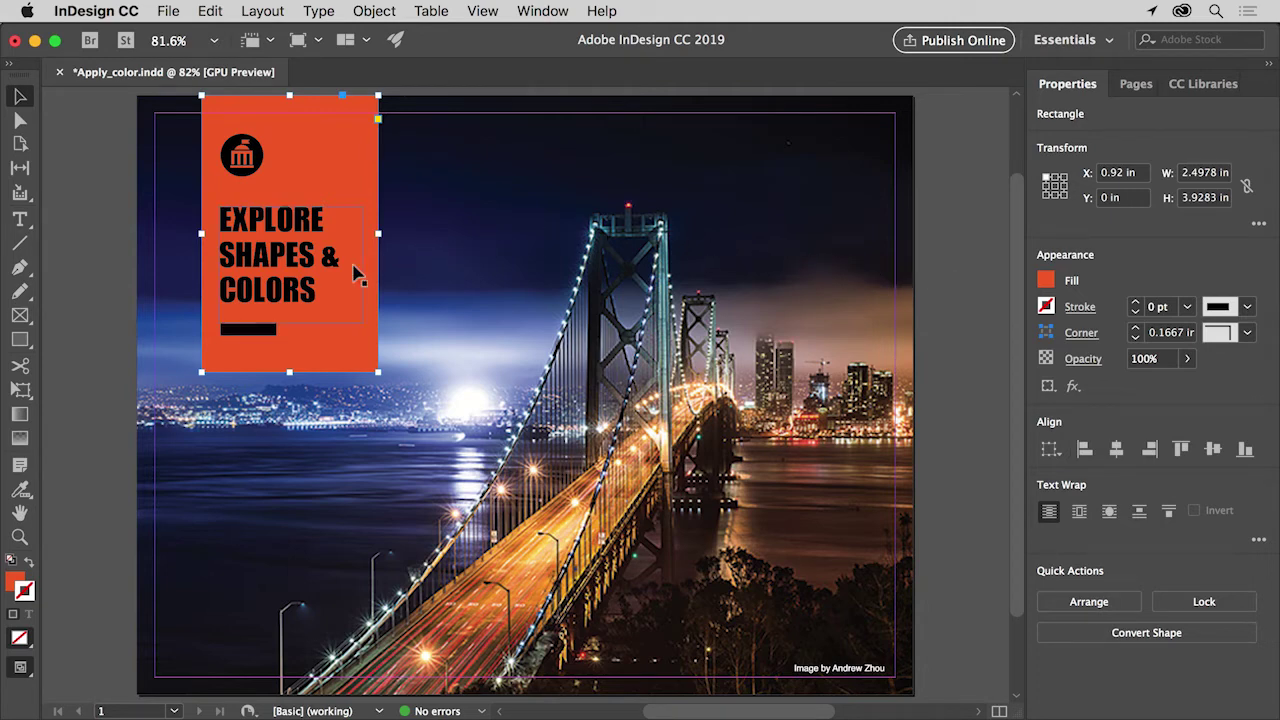
Highlight the 'EXPLORE SHAPES & COLORS' text with the Type tool and bring up its fill swatches
{"action": "left_click", "coordinate": [21, 221]}
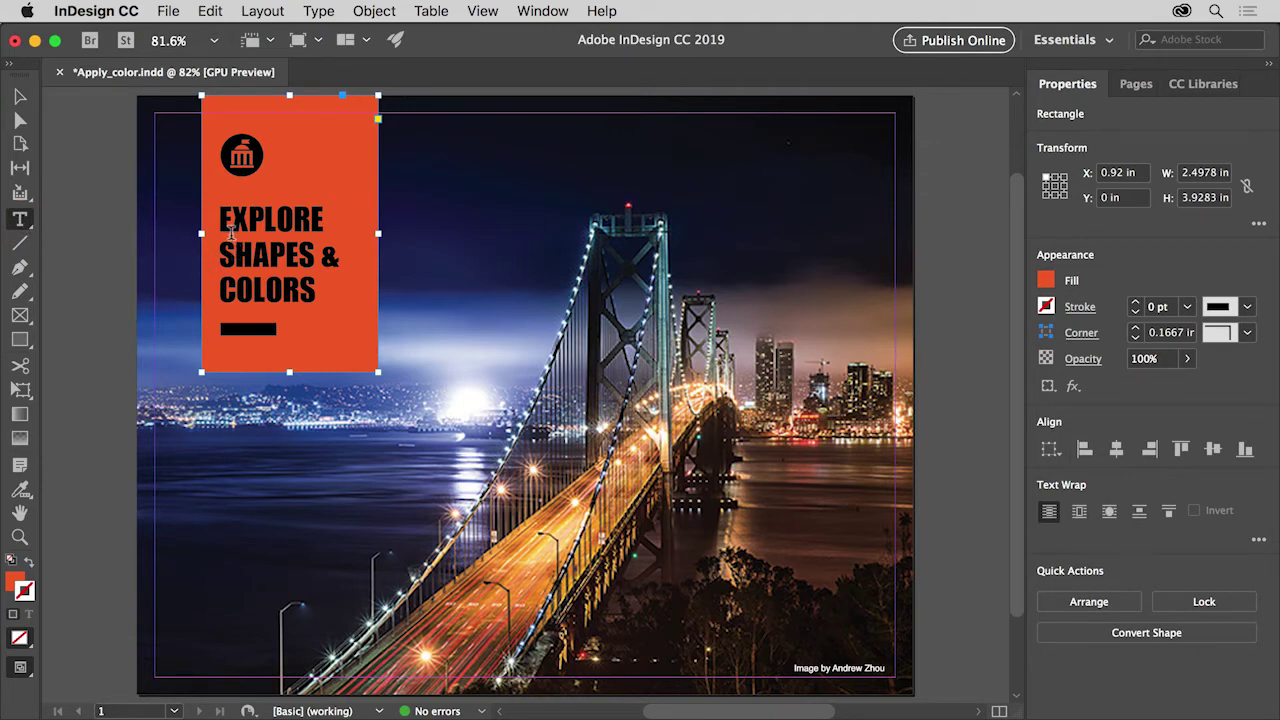
{"action": "left_click_drag", "start_coordinate": [219, 212], "coordinate": [310, 284]}
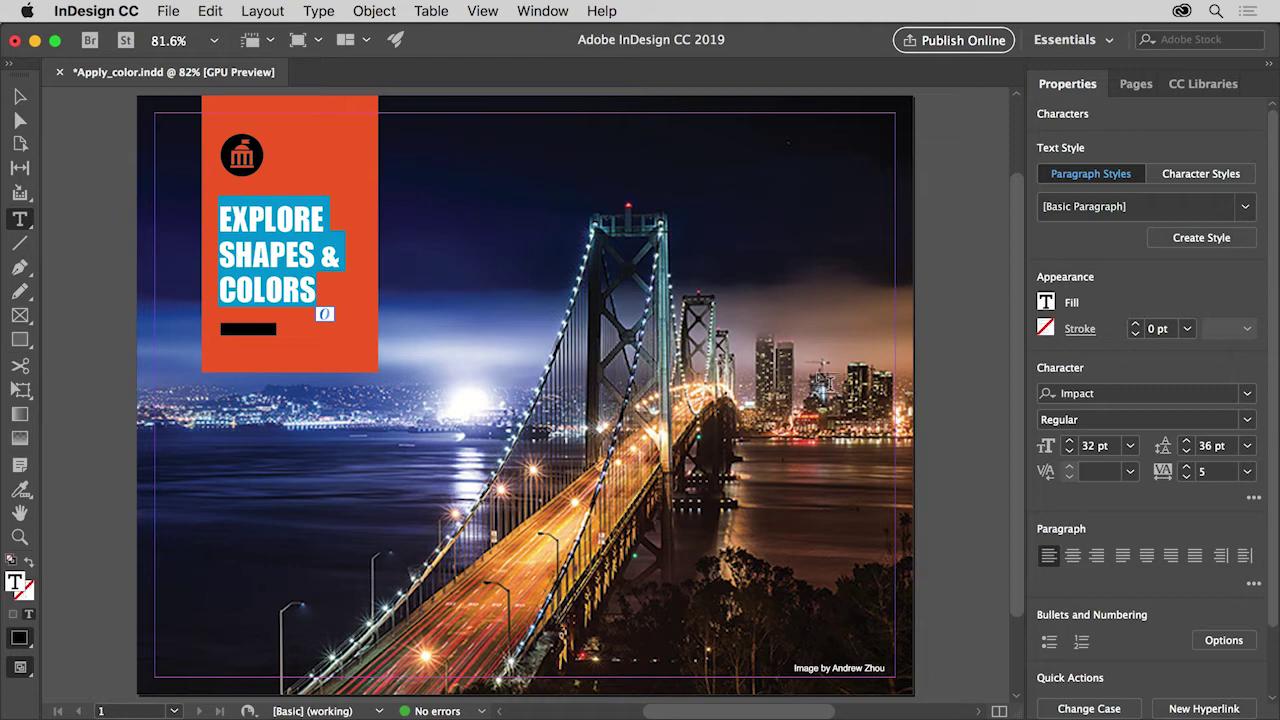
{"action": "left_click", "coordinate": [1046, 303]}
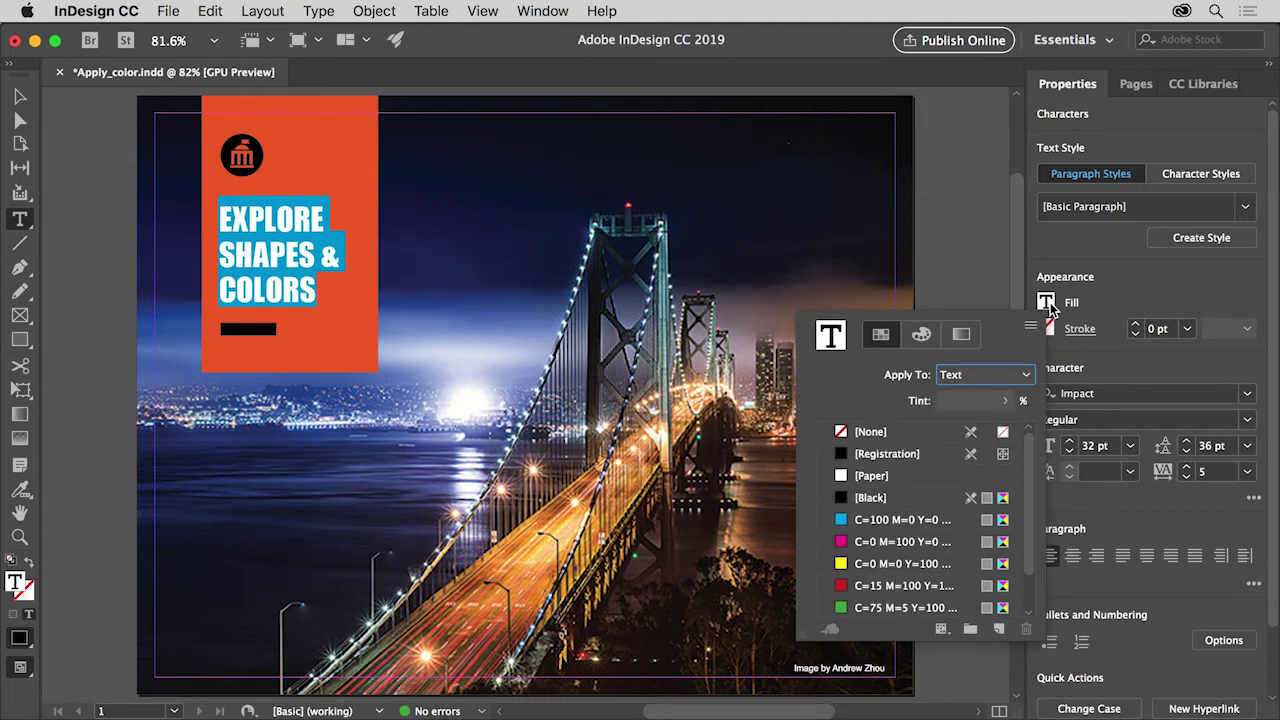
Switch the text fill popup to the Color mixer and set its mode to CMYK
{"action": "left_click", "coordinate": [924, 335]}
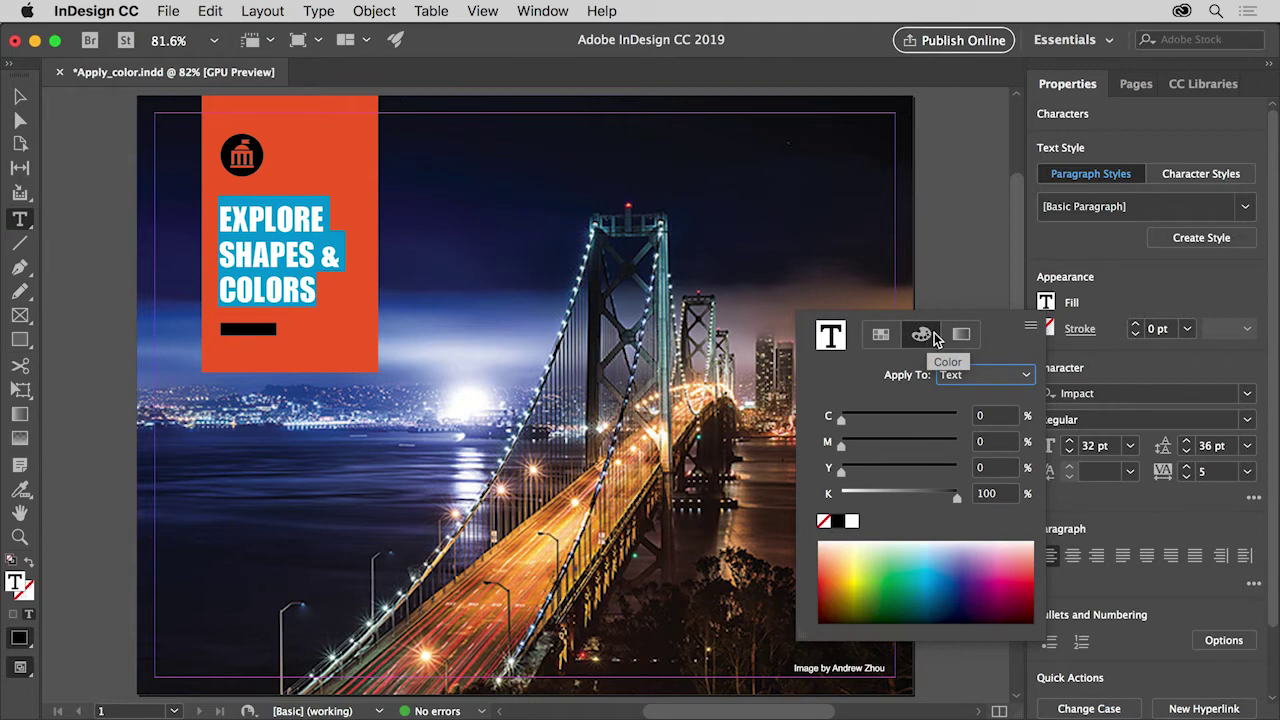
{"action": "left_click", "coordinate": [1031, 329]}
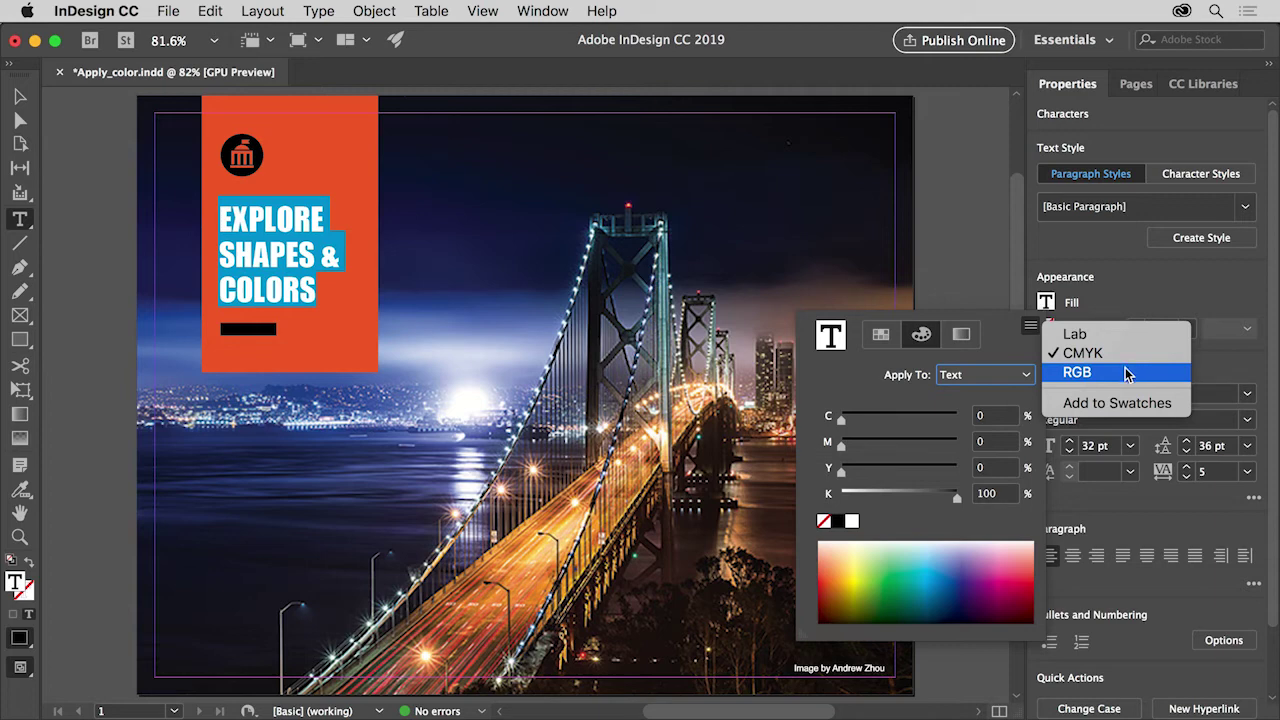
{"action": "left_click", "coordinate": [1128, 360]}
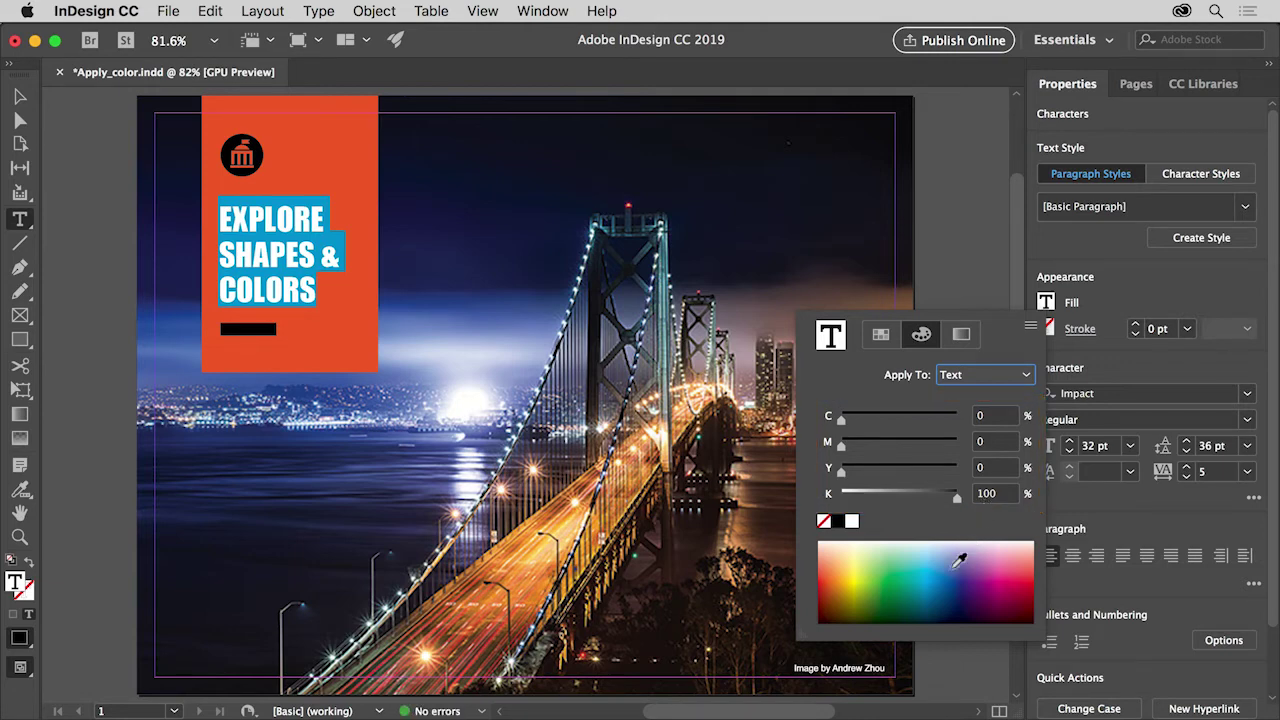
Pick a blue from the ramp, then set magenta to 70 and black to 34
{"action": "left_click_drag", "start_coordinate": [957, 554], "coordinate": [953, 583]}
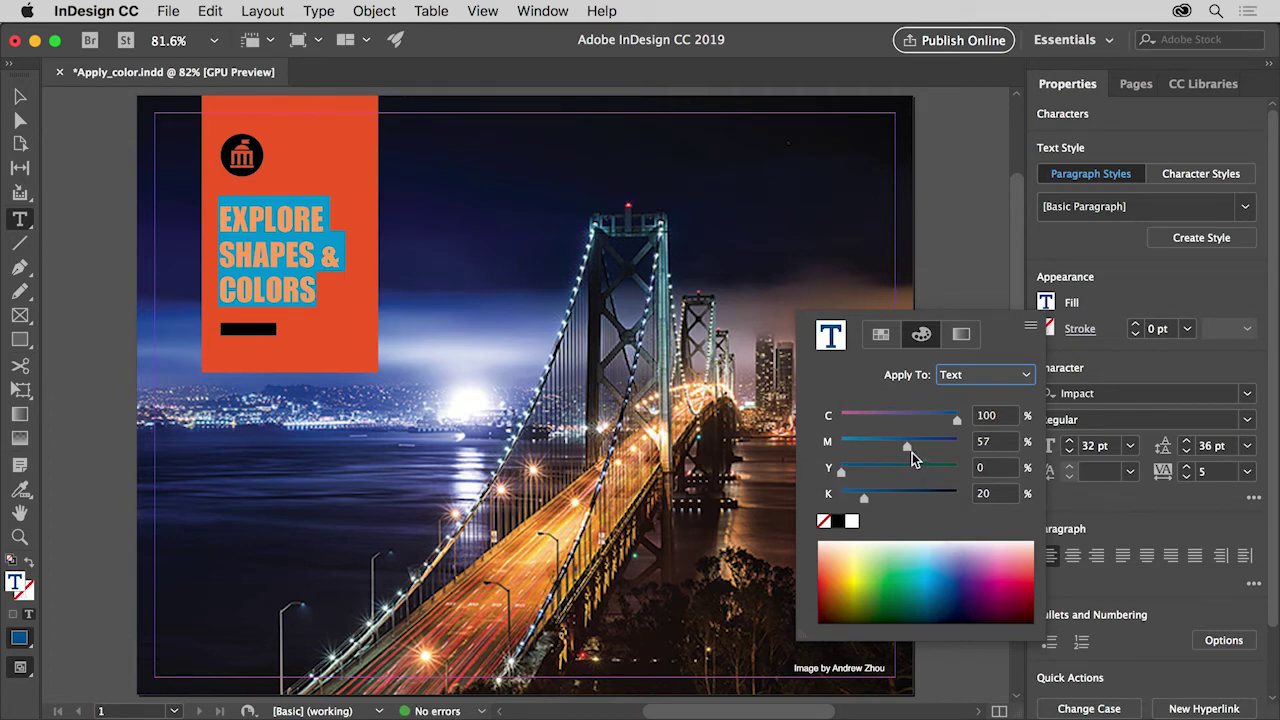
{"action": "left_click_drag", "start_coordinate": [910, 449], "coordinate": [923, 448]}
{"action": "left_click_drag", "start_coordinate": [867, 498], "coordinate": [880, 500]}
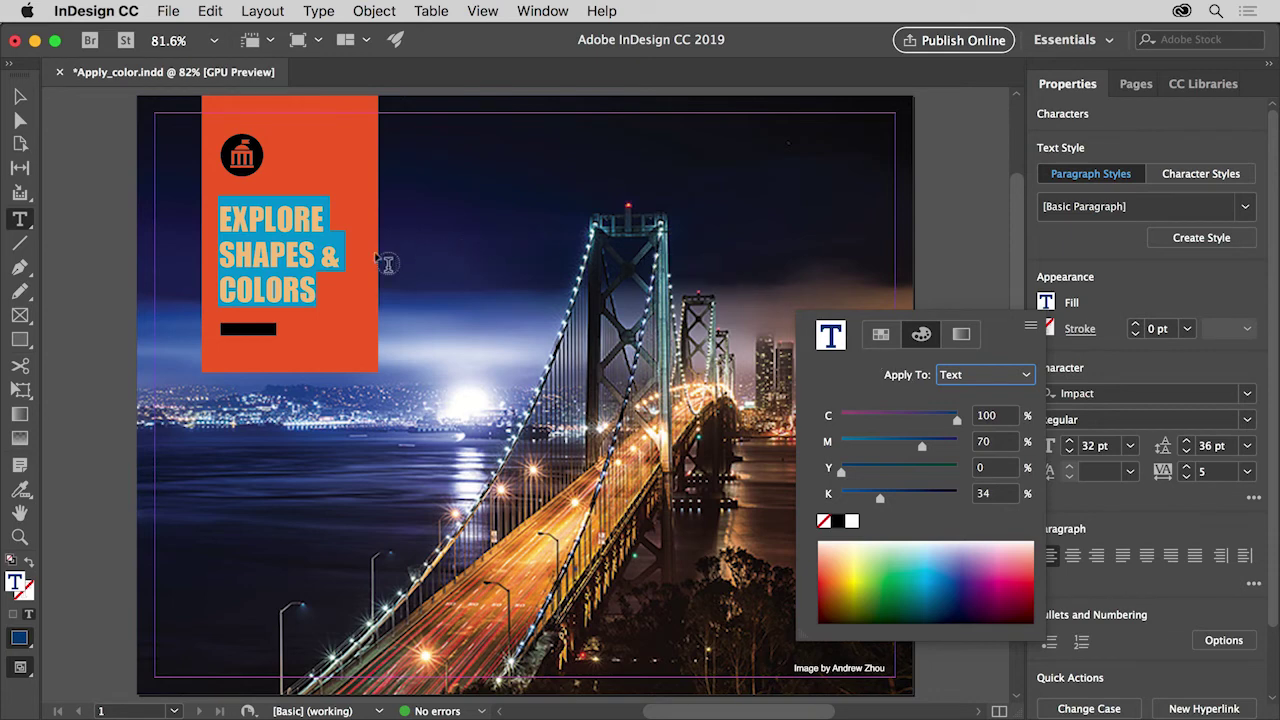
With the Selection tool, select the black bar and Shift-add the bank icon
{"action": "left_click", "coordinate": [22, 98]}
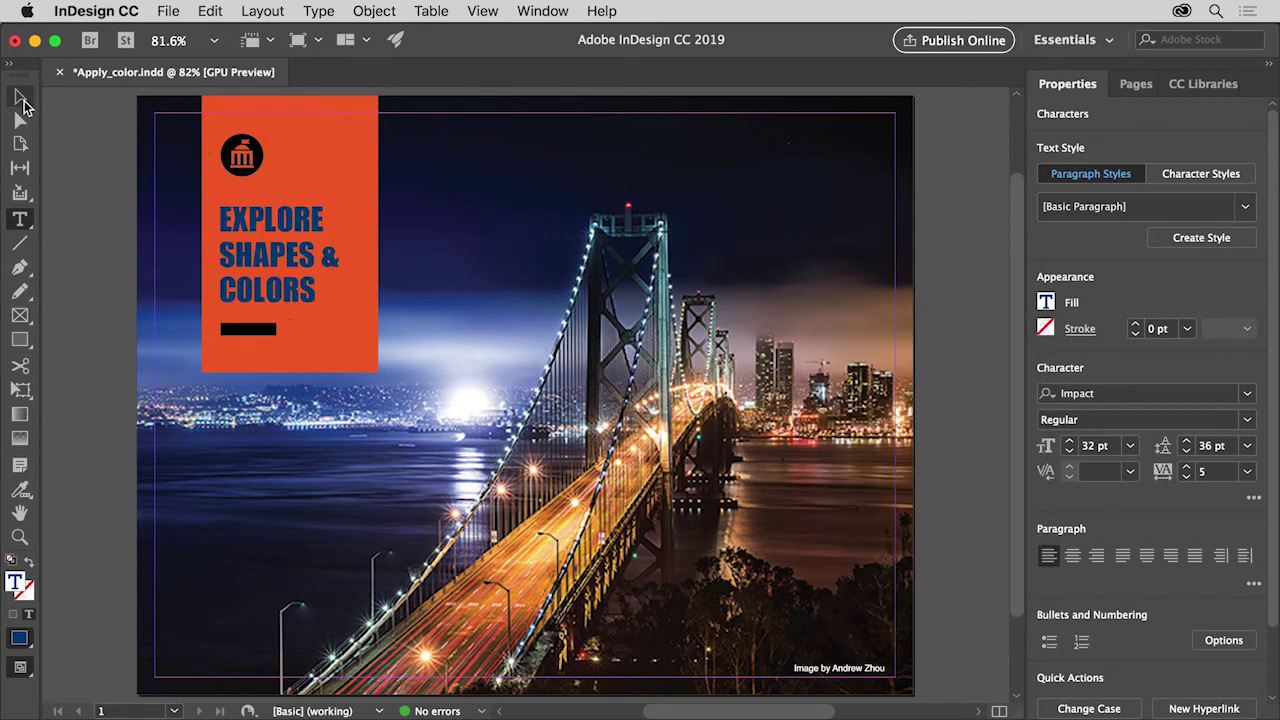
{"action": "left_click", "coordinate": [24, 100]}
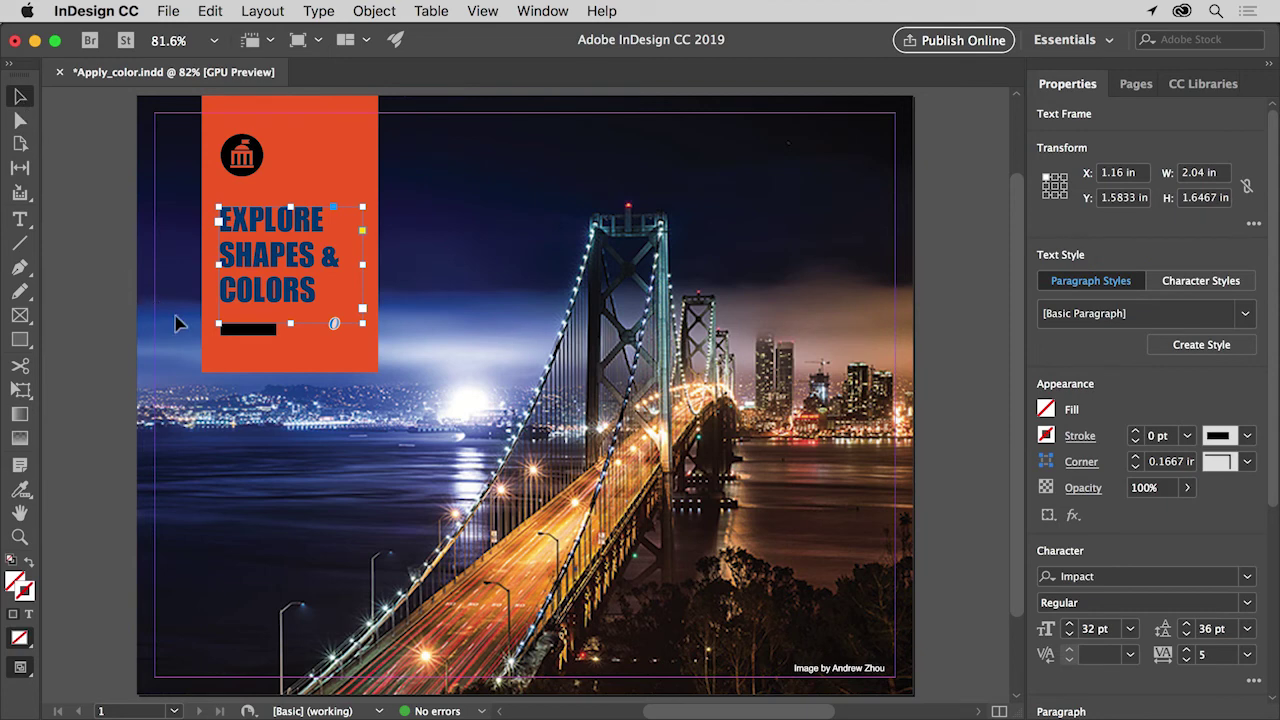
{"action": "left_click", "coordinate": [241, 337]}
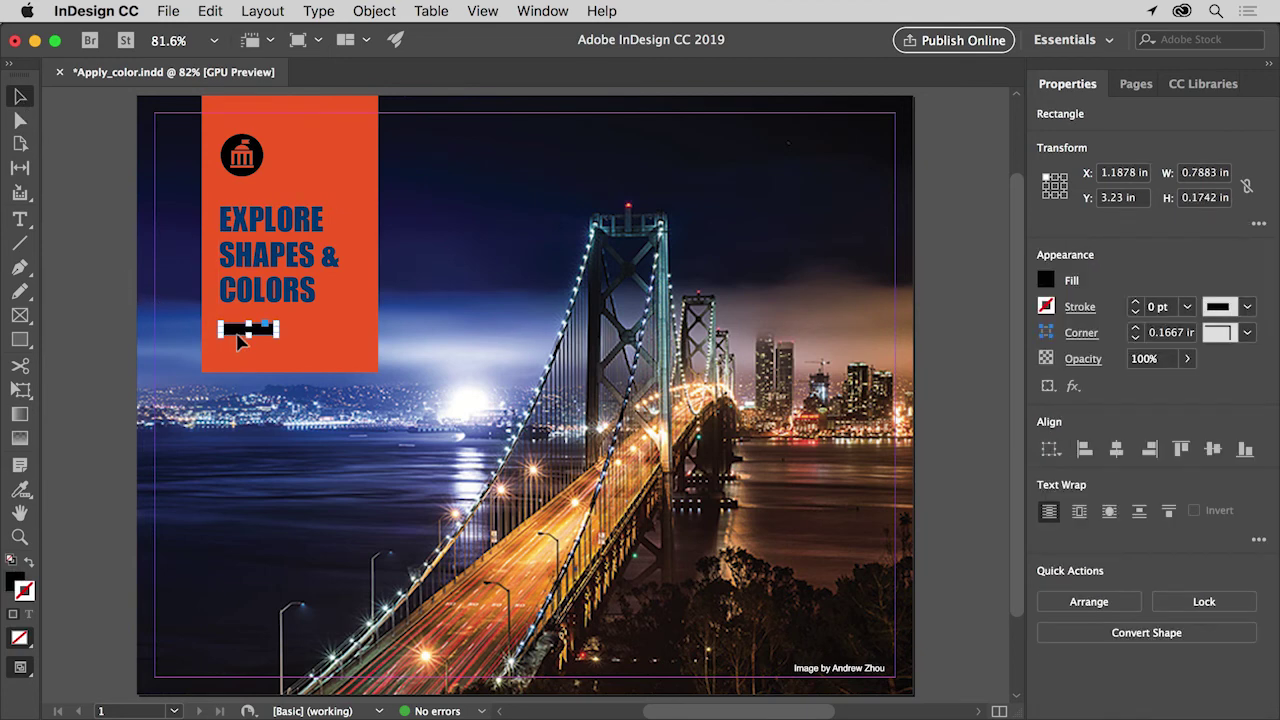
{"action": "left_click", "coordinate": [244, 174], "text": "shift"}
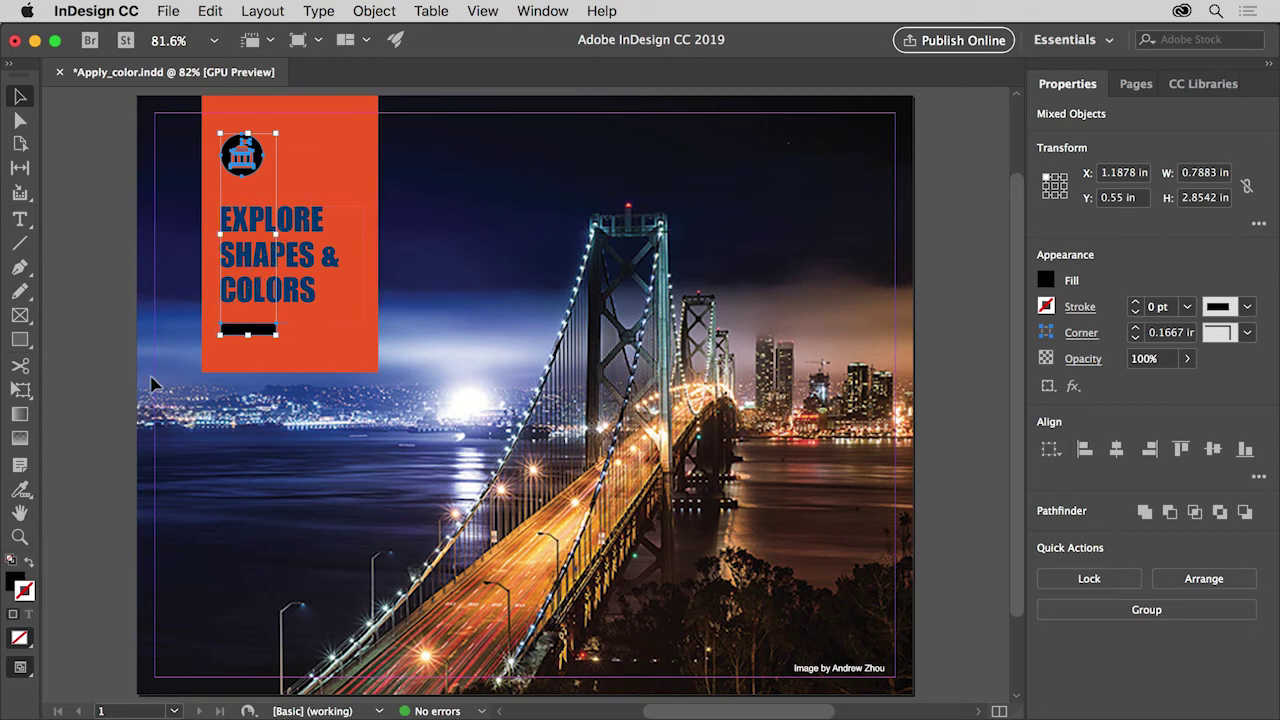
Use the Eyedropper to copy the headline's dark blue onto the icon and bar
{"action": "left_click", "coordinate": [22, 490]}
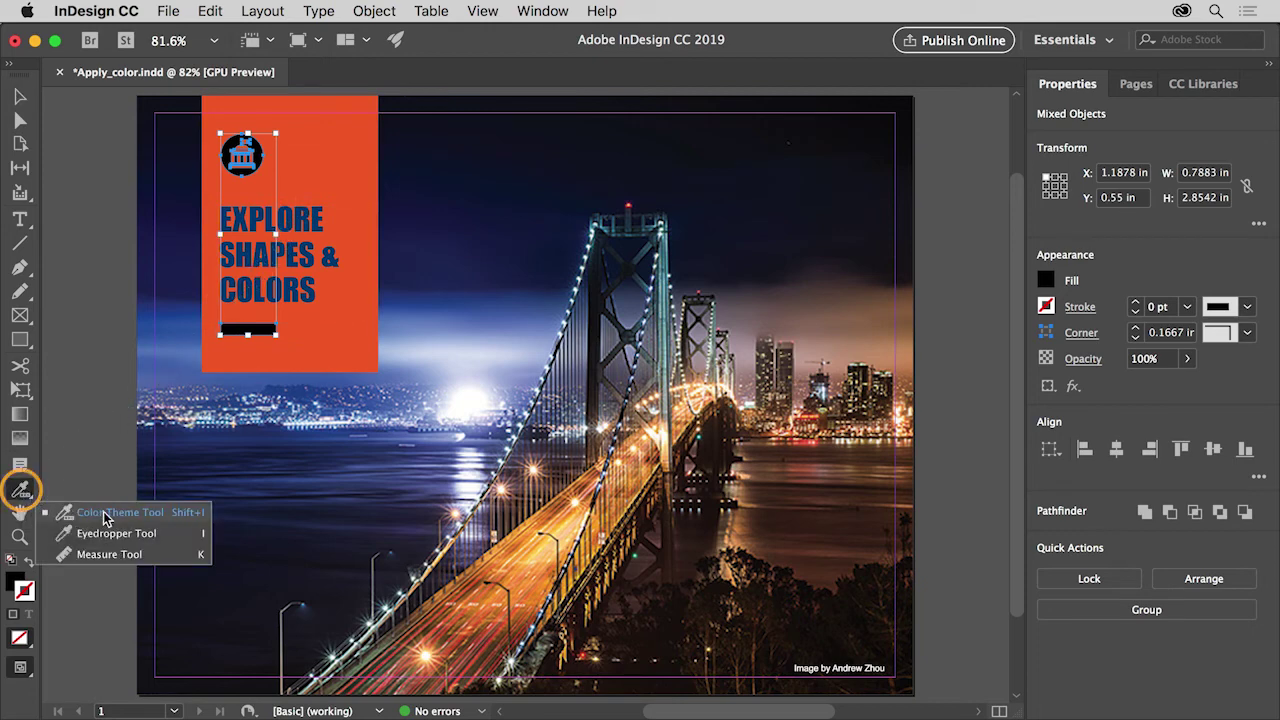
{"action": "left_click", "coordinate": [175, 532]}
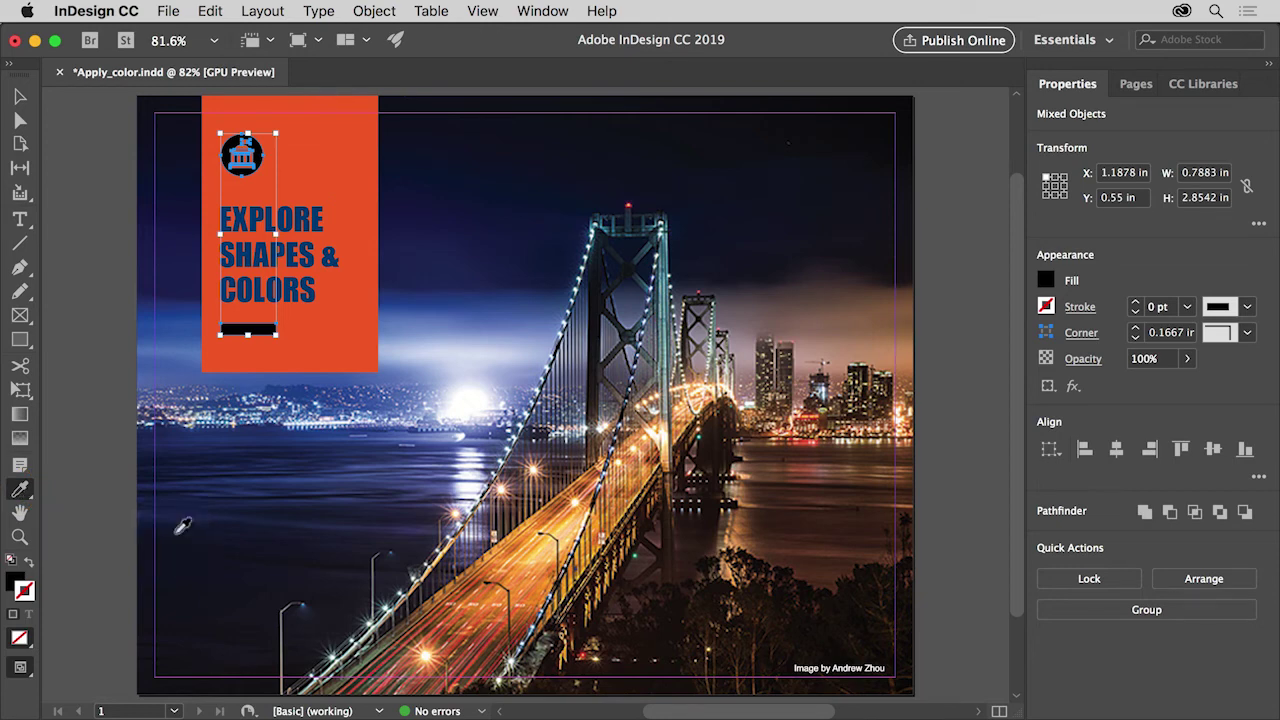
{"action": "left_click", "coordinate": [295, 292]}
{"action": "left_click", "coordinate": [281, 288]}
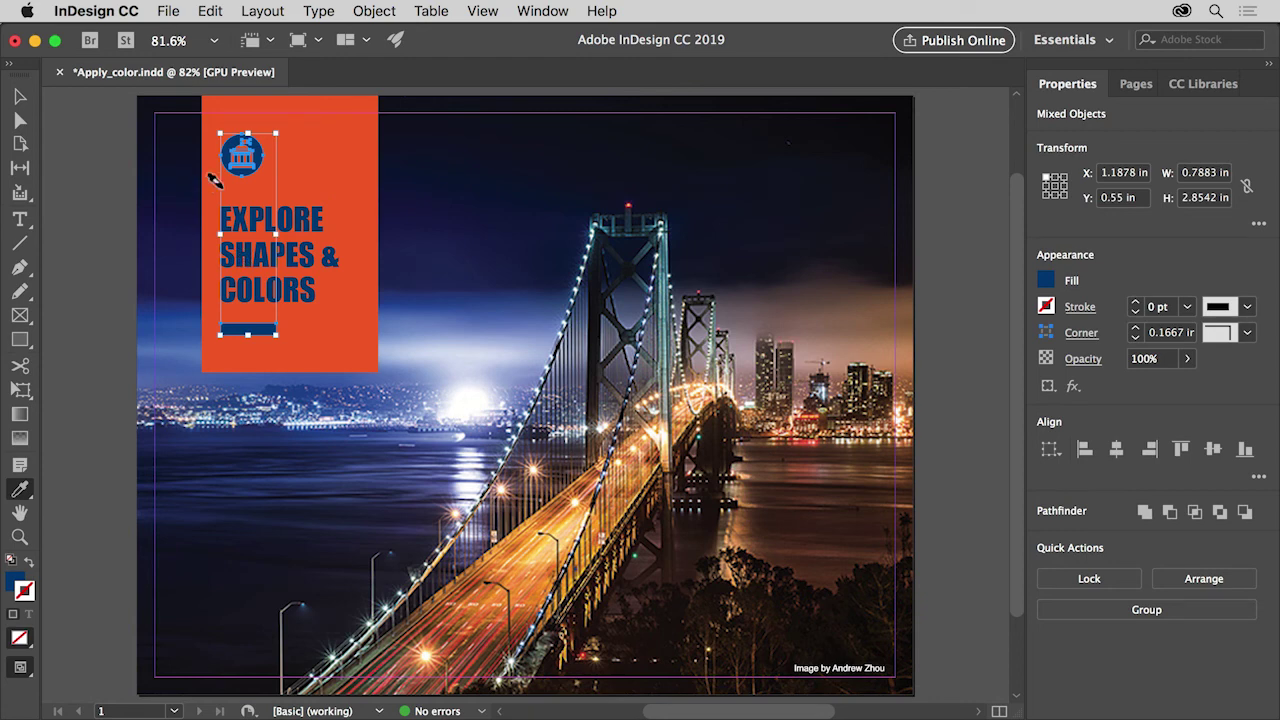
Choose Edit > Deselect All to clear the selection
{"action": "left_click", "coordinate": [221, 14]}
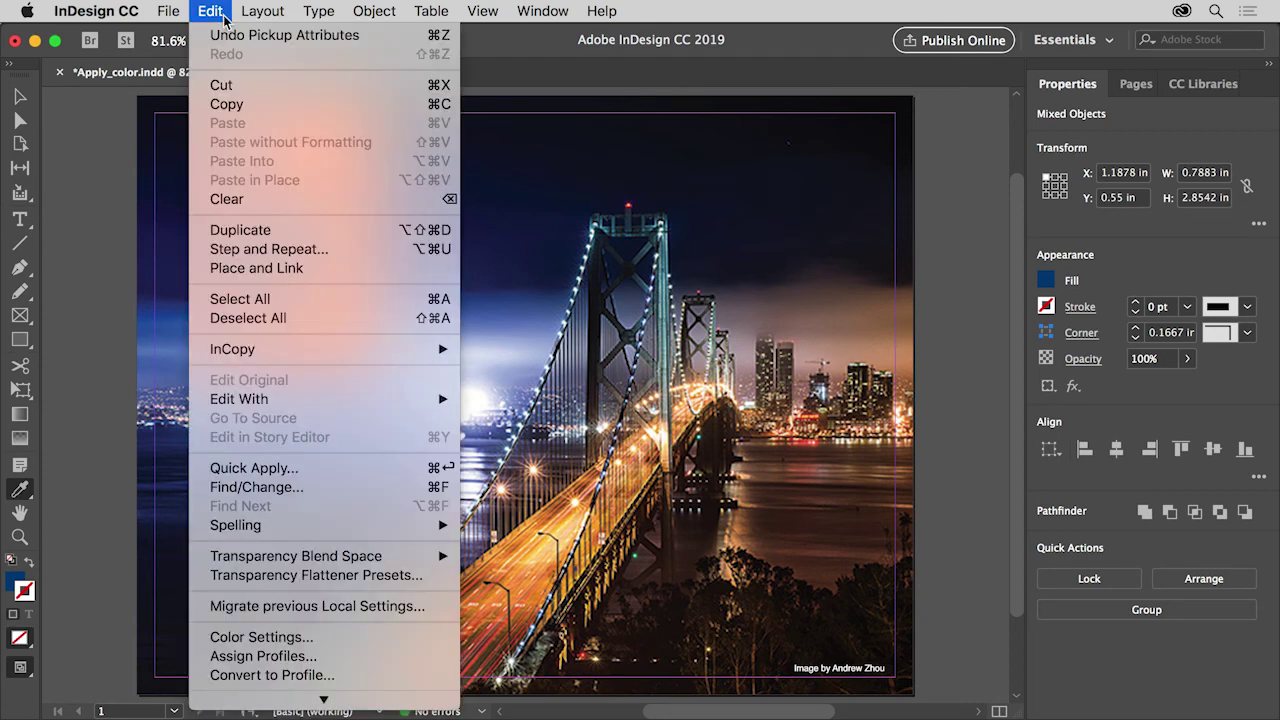
{"action": "left_click", "coordinate": [323, 313]}
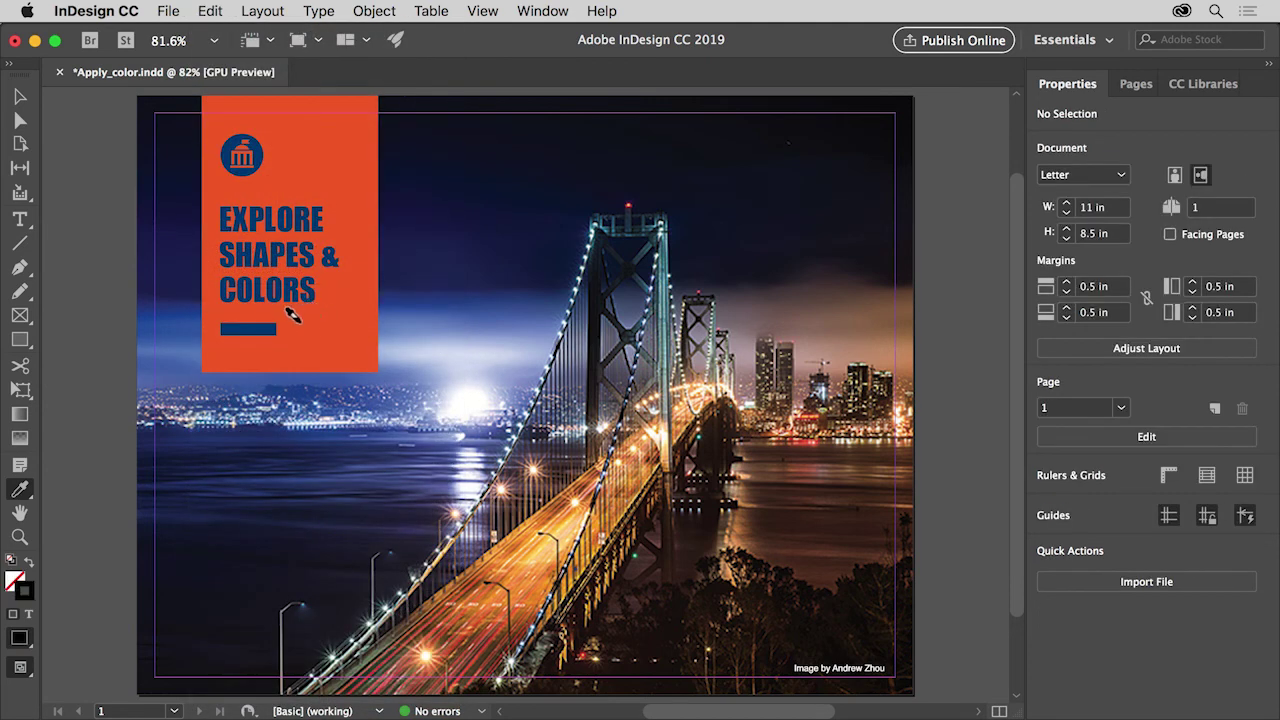